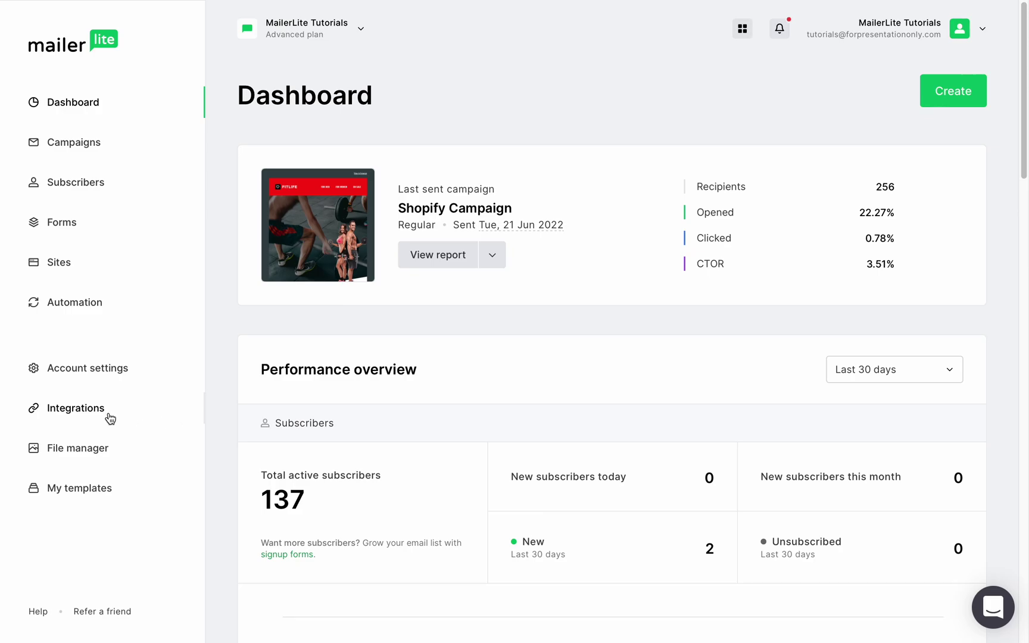
# Connect Stripe to MailerLite from the Stripe integration page and authorize the Stripe account.
pyautogui.click(96, 411)
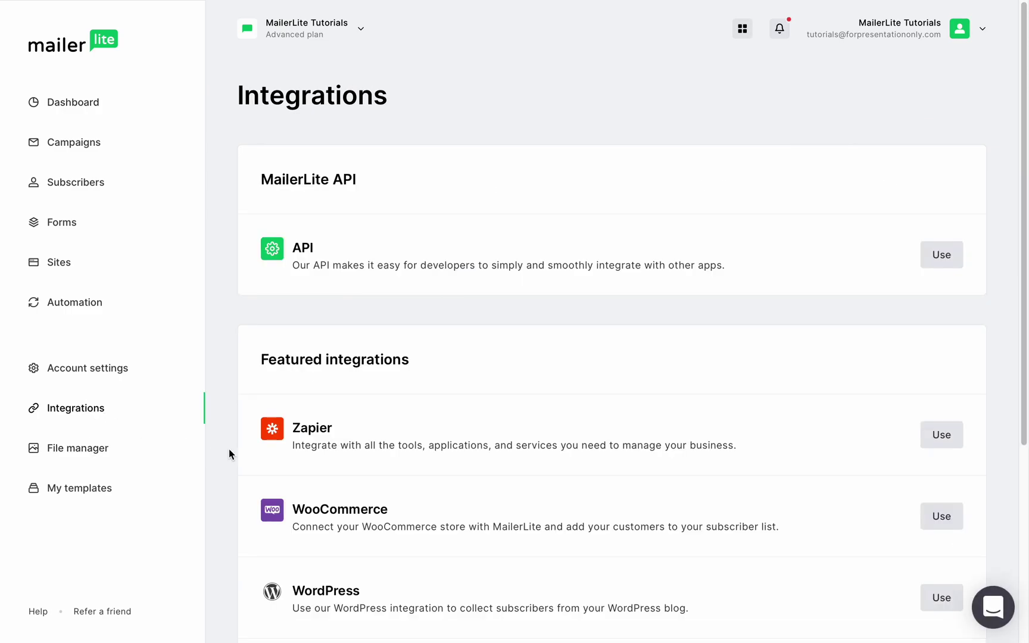
pyautogui.scroll(-2, 238, 454)
pyautogui.scroll(-3, 247, 457)
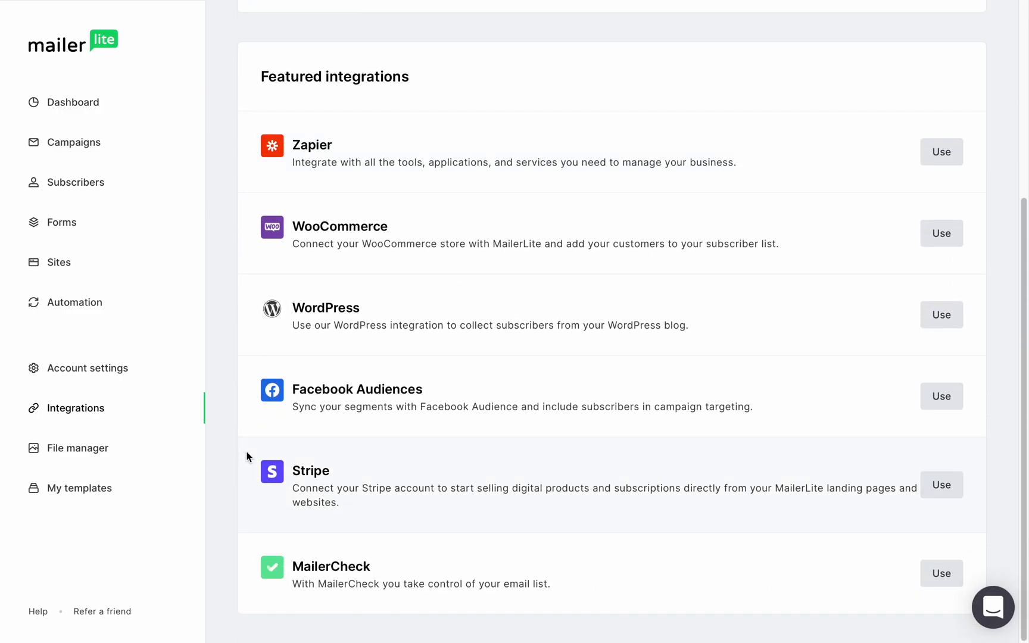
pyautogui.click(941, 485)
pyautogui.scroll(-2, 932, 493)
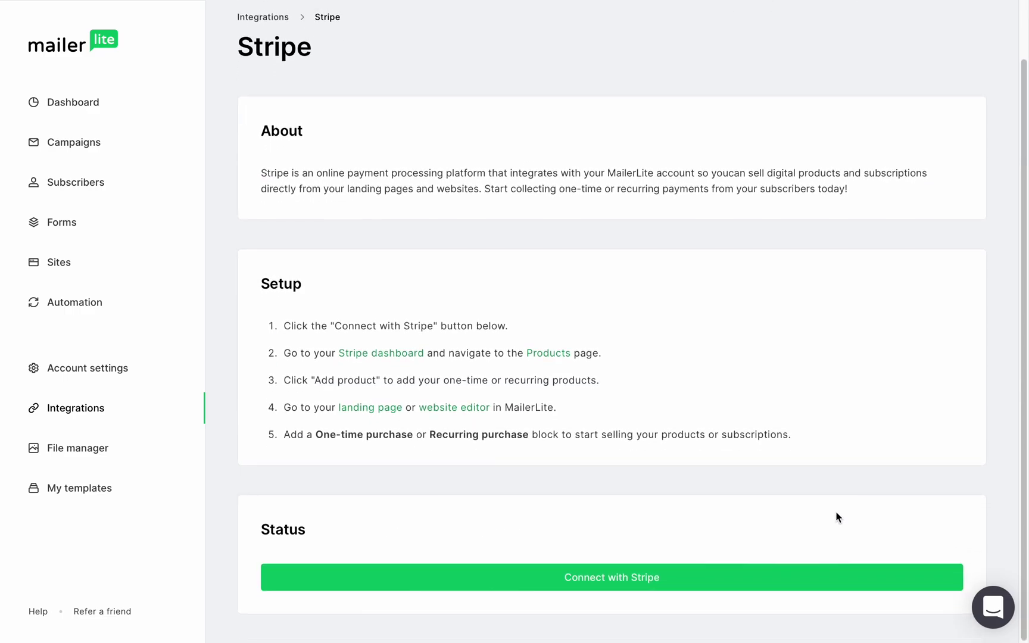
pyautogui.click(705, 588)
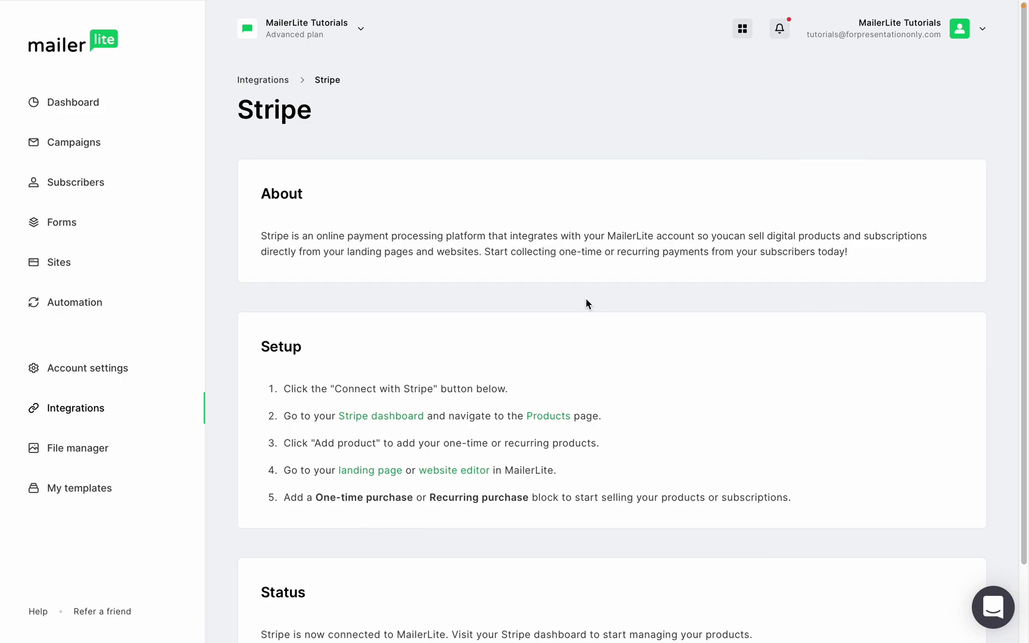
pyautogui.scroll(-3, 586, 303)
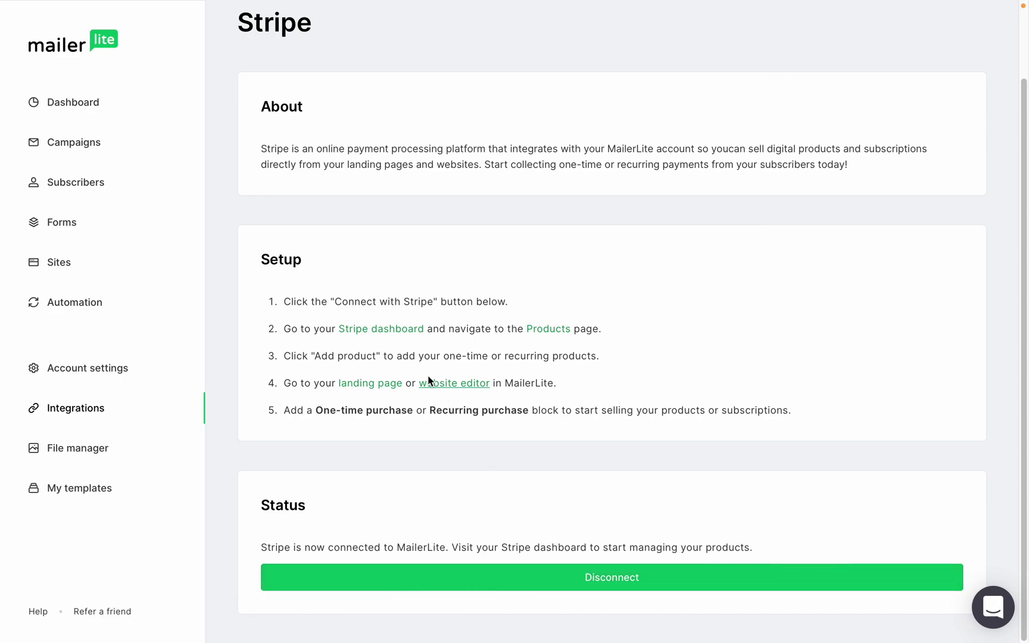
# Go to the Stripe Dashboard's Products list showing the two €5.00 EUR products.
pyautogui.click(401, 330)
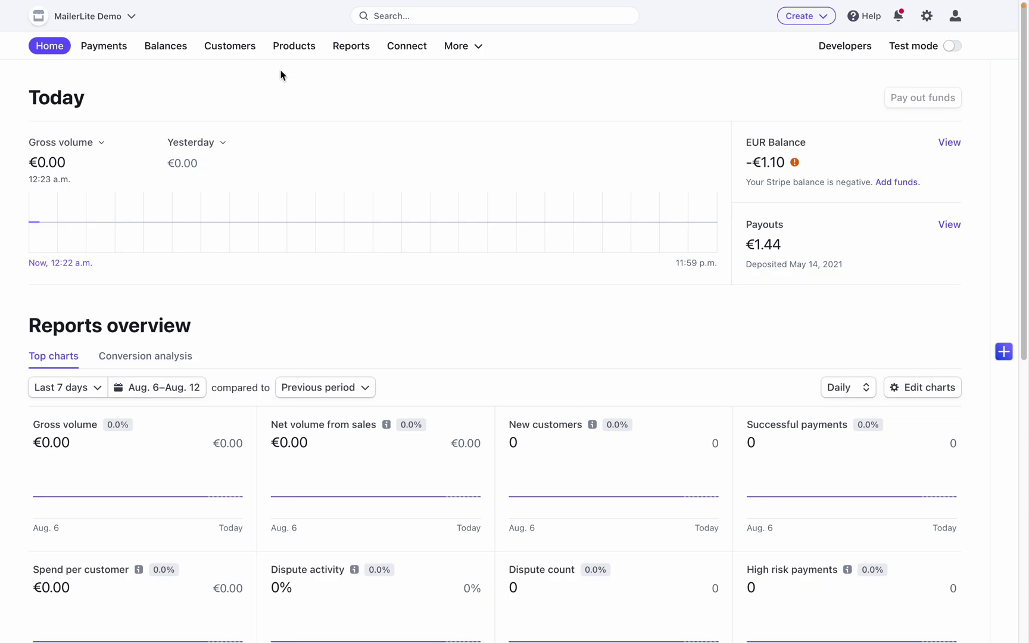
pyautogui.click(295, 48)
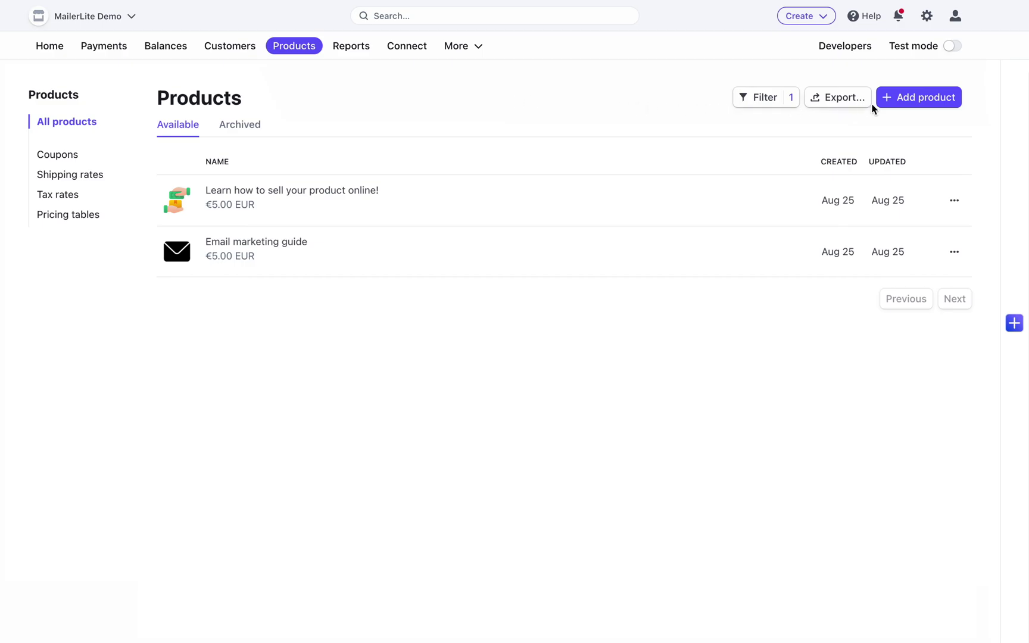
# Start a new Stripe product named 'Demo Product' with description 'For presentation only'.
pyautogui.click(918, 97)
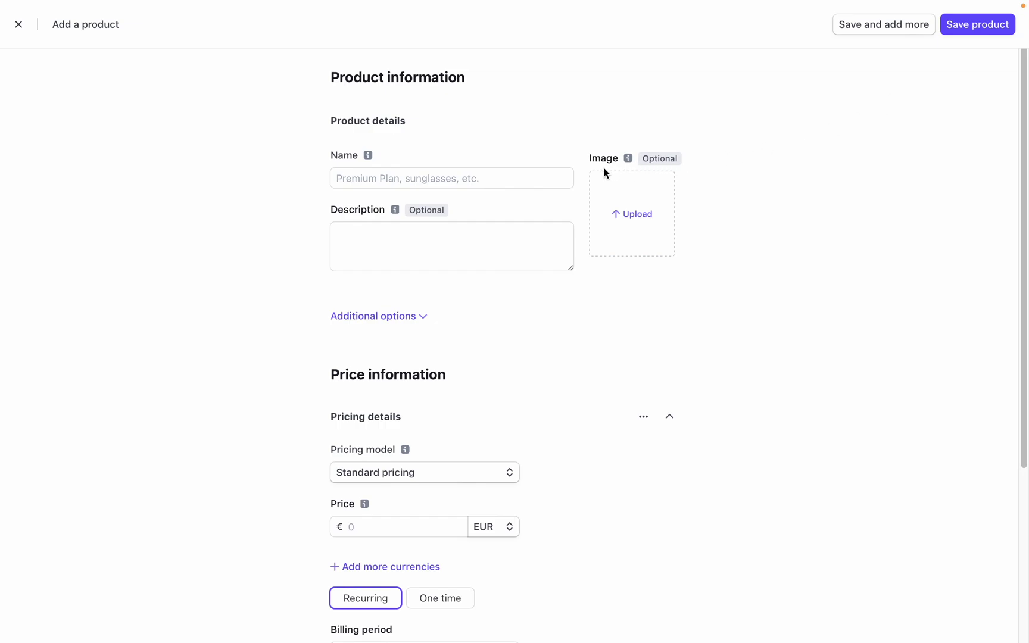
pyautogui.click(547, 176)
pyautogui.write('Demo Product')
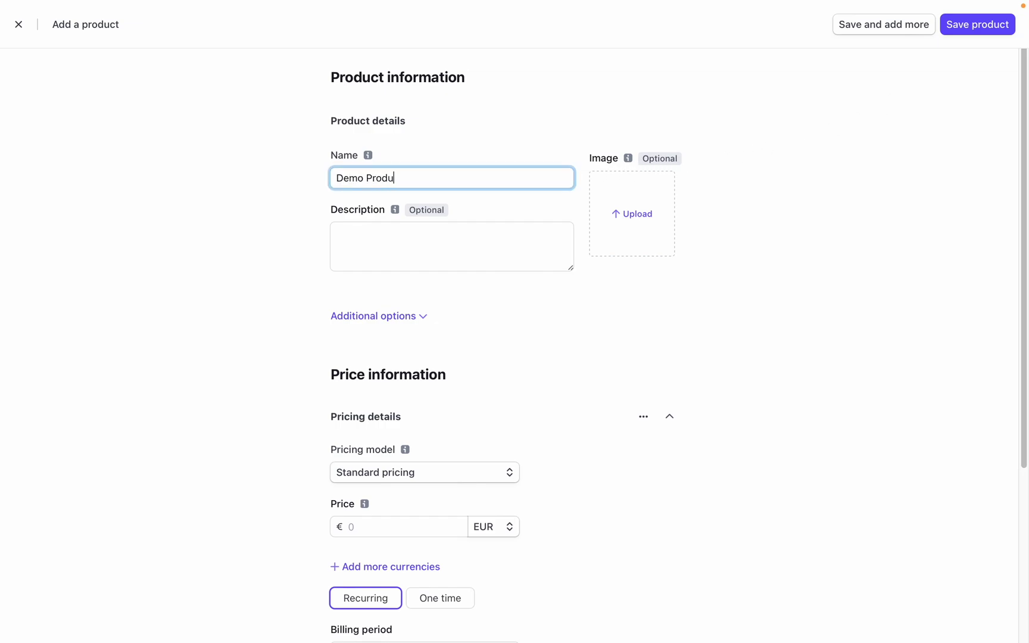
pyautogui.click(533, 240)
pyautogui.write('For presentation only')
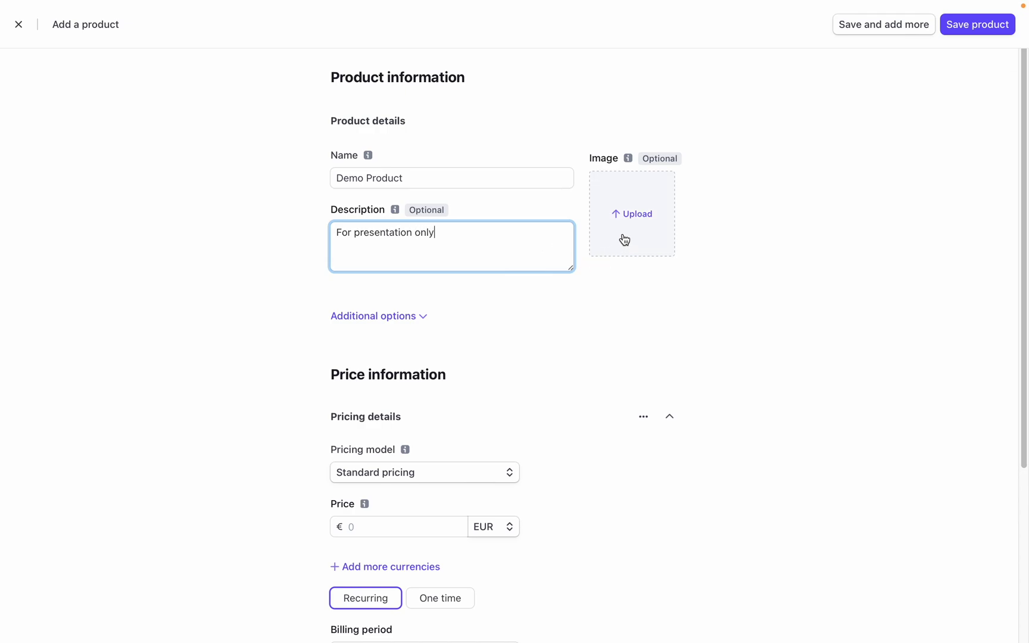
pyautogui.scroll(-3, 494, 396)
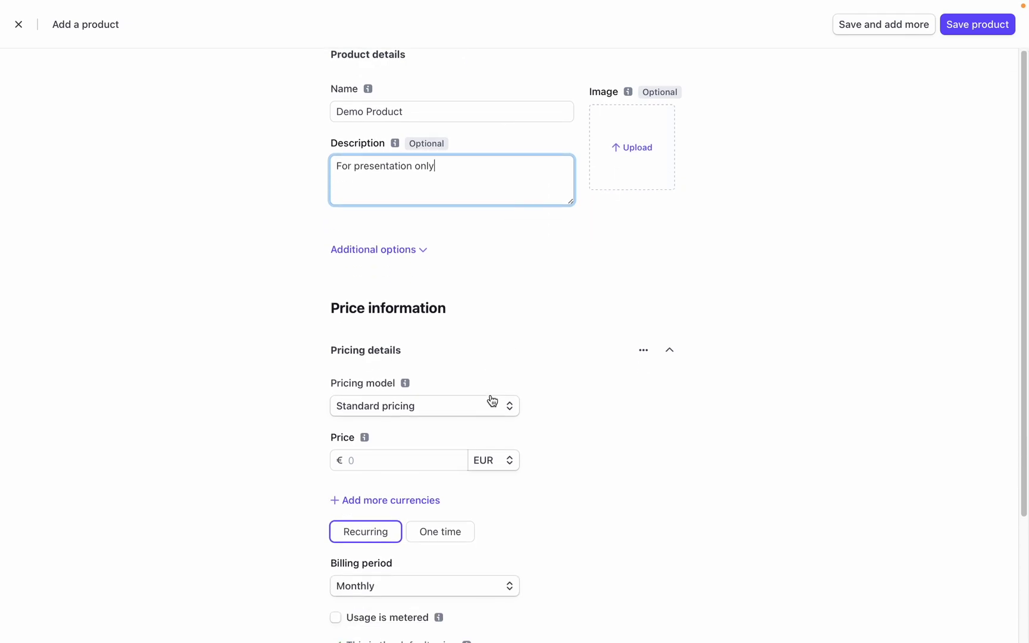
# Give the product Standard pricing at 5.00 in US Dollar.
pyautogui.click(483, 384)
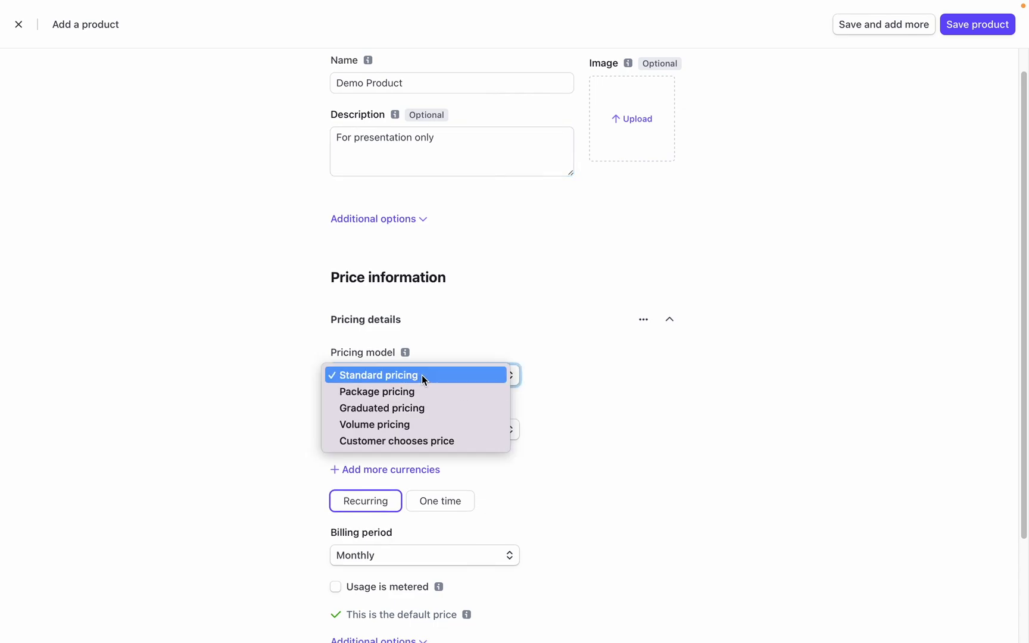
pyautogui.click(559, 353)
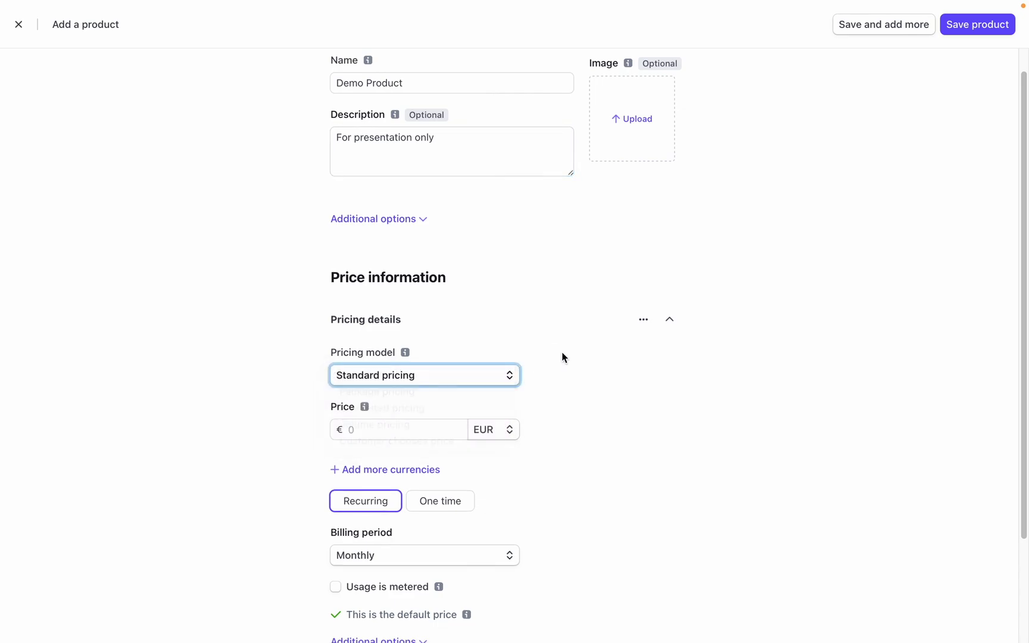
pyautogui.click(396, 427)
pyautogui.click(500, 432)
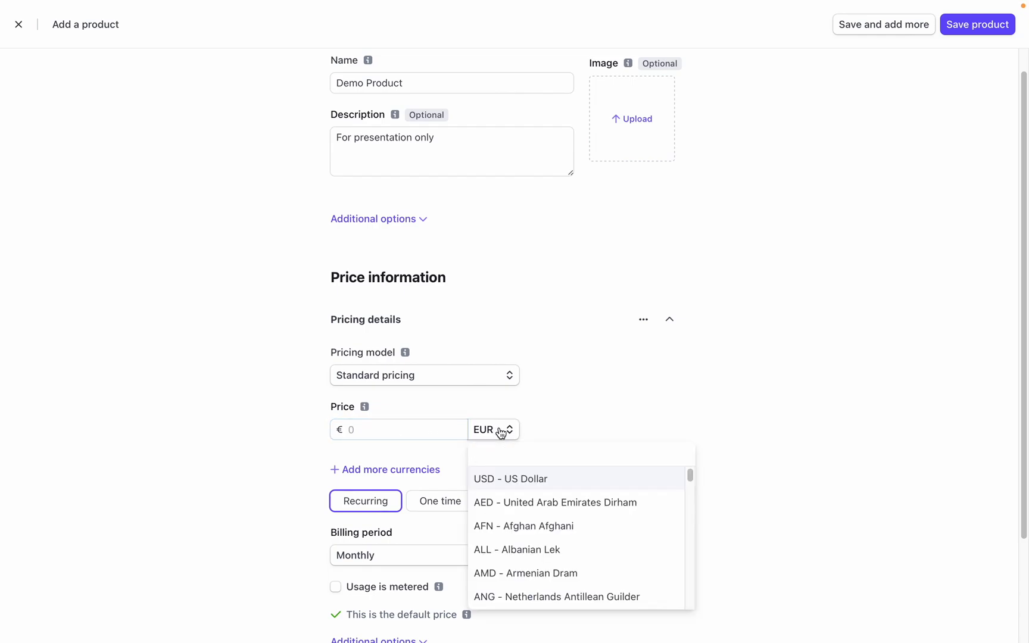
pyautogui.click(511, 476)
pyautogui.click(387, 427)
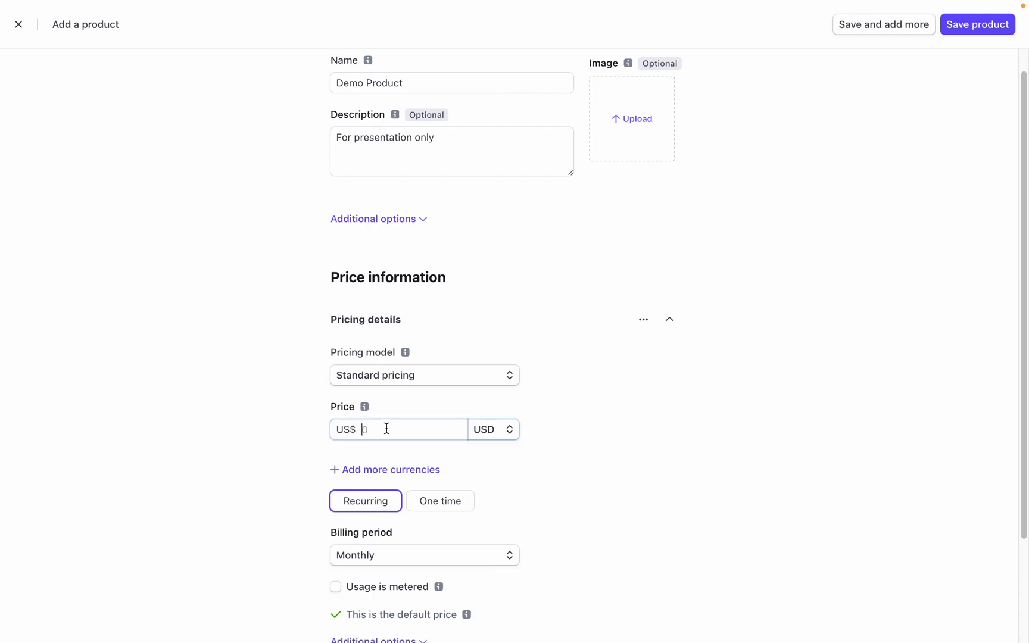
pyautogui.write('5.00')
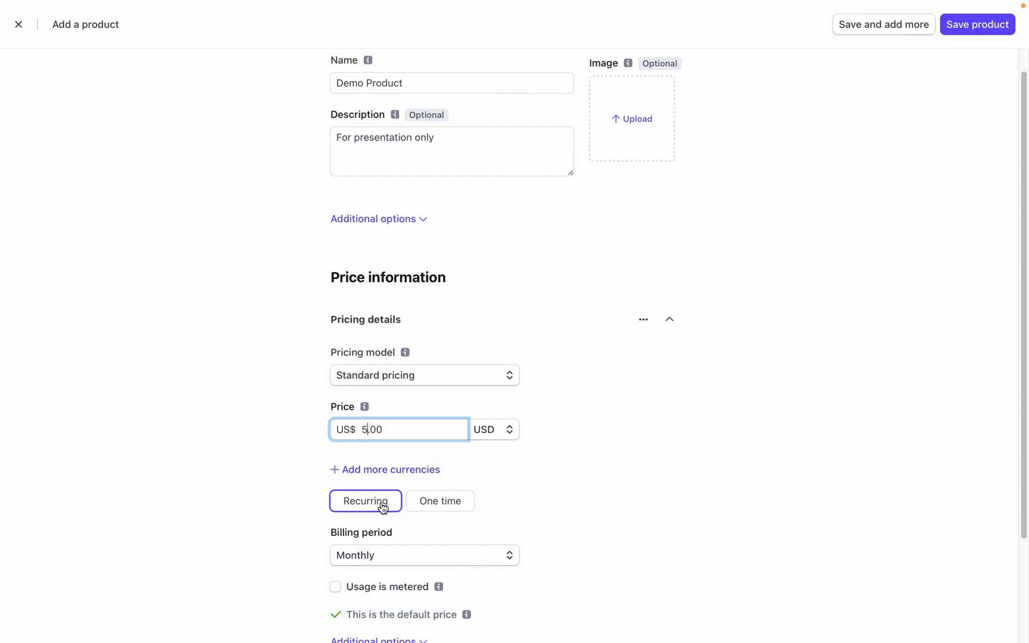
# Make the price recurring with a Monthly billing period.
pyautogui.scroll(-3, 381, 507)
pyautogui.click(360, 412)
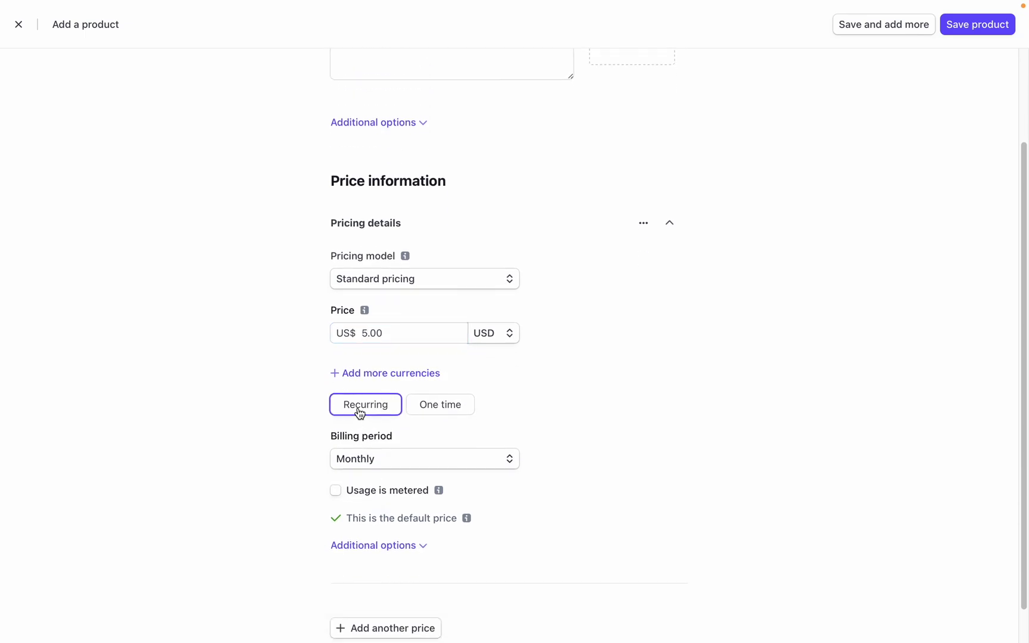
pyautogui.click(483, 460)
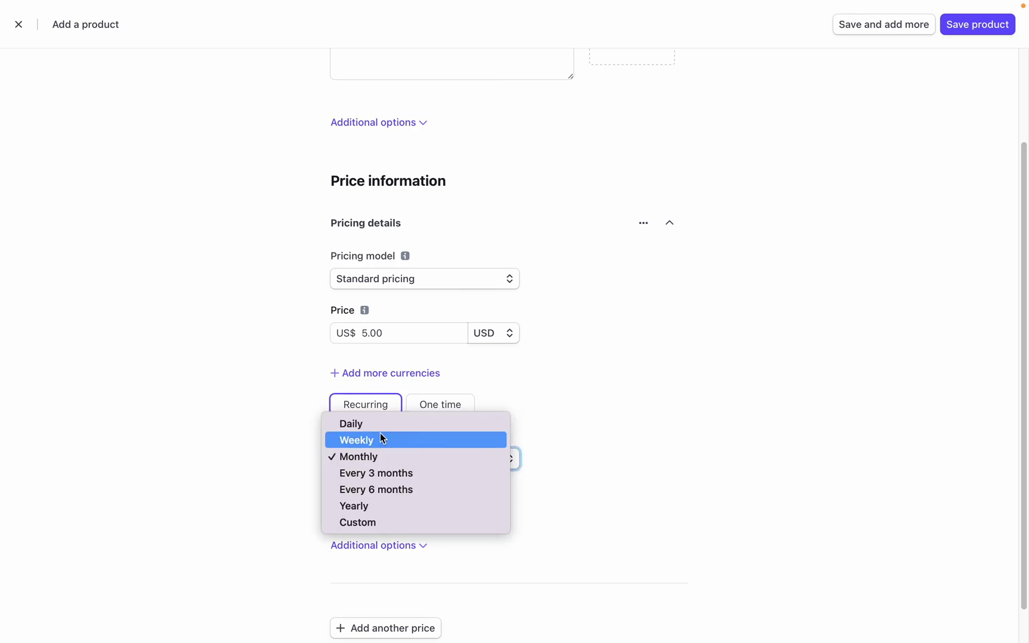
pyautogui.click(368, 460)
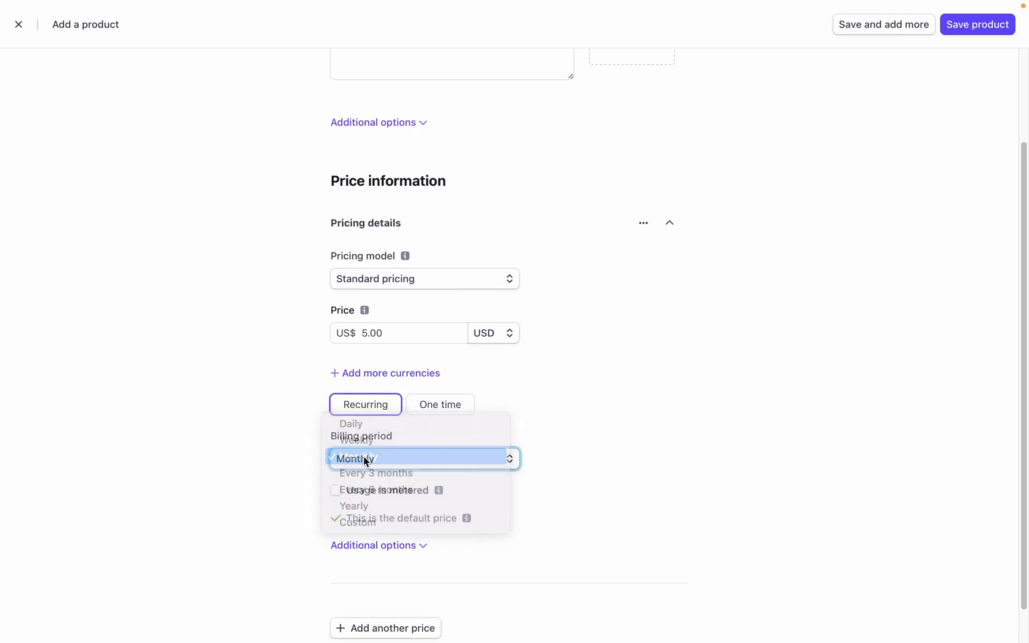
# Open the recurring purchase block's settings and list its Stripe products, including Demo Product at 5.00 USD / month.
pyautogui.scroll(-1, 303, 506)
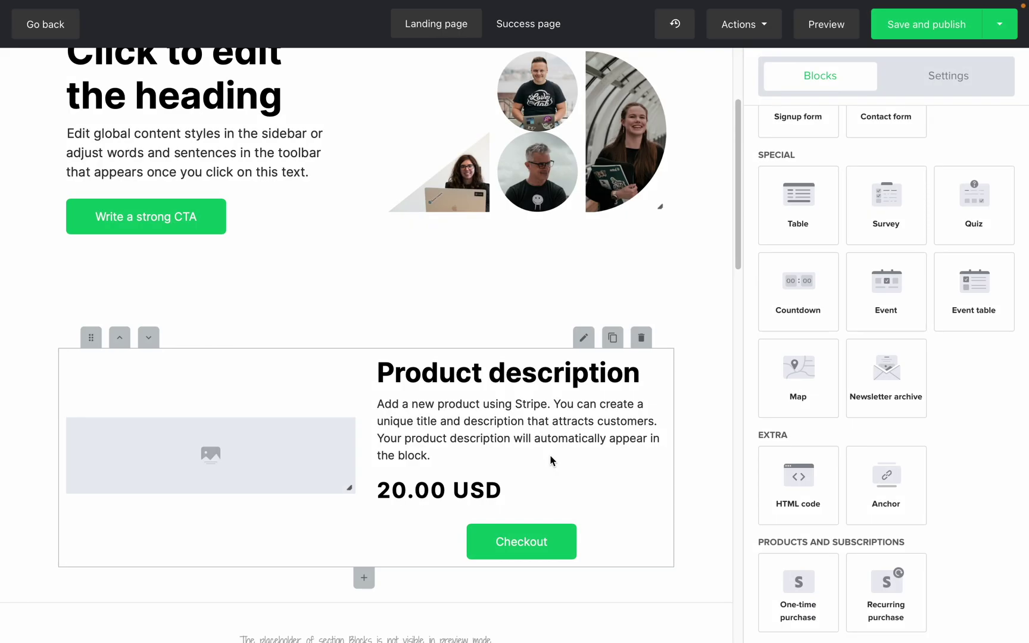
pyautogui.click(584, 338)
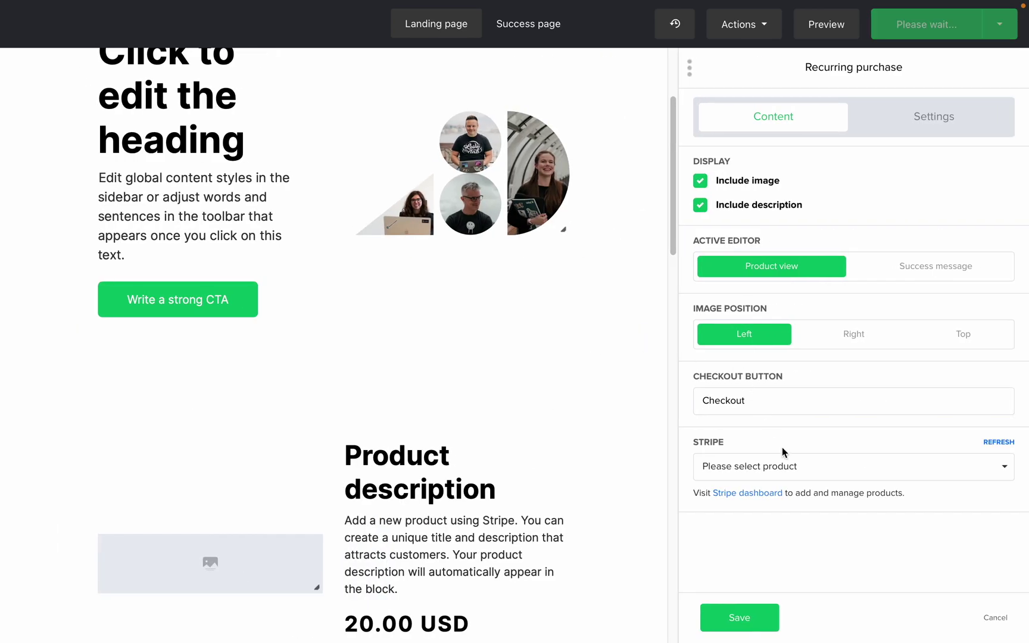
pyautogui.click(789, 466)
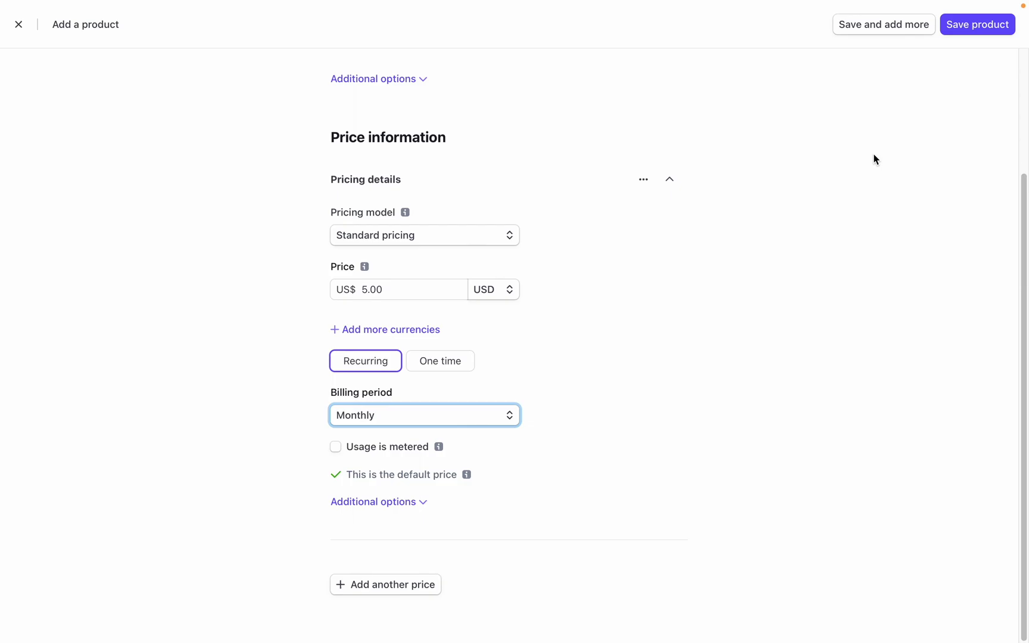
# Save the Demo Product with its US$5.00 per month price.
pyautogui.click(964, 30)
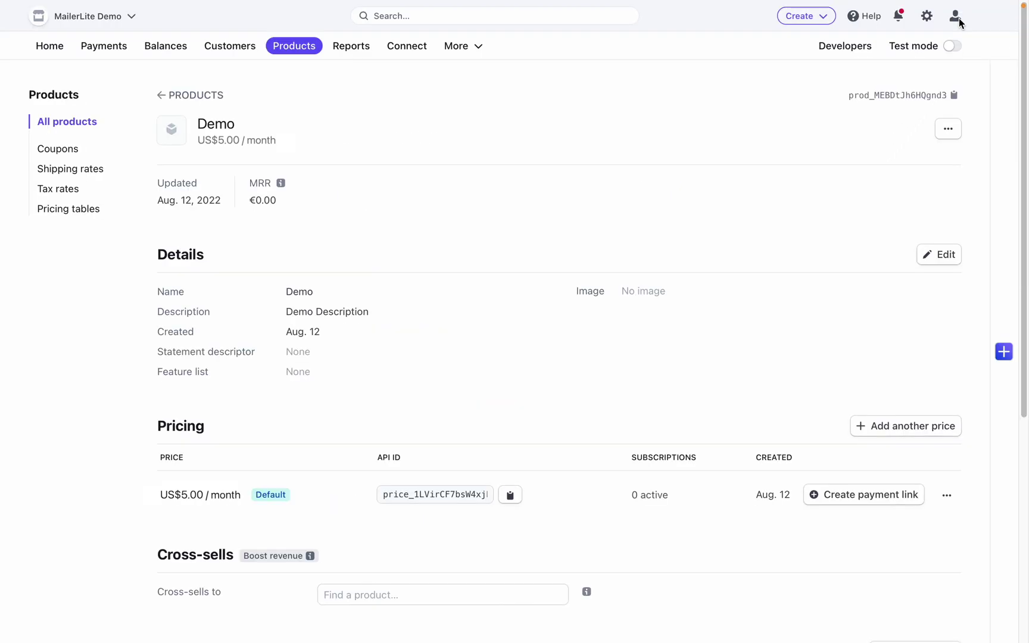
# Go to Stripe Settings and open the Billing Customer portal configuration.
pyautogui.click(927, 18)
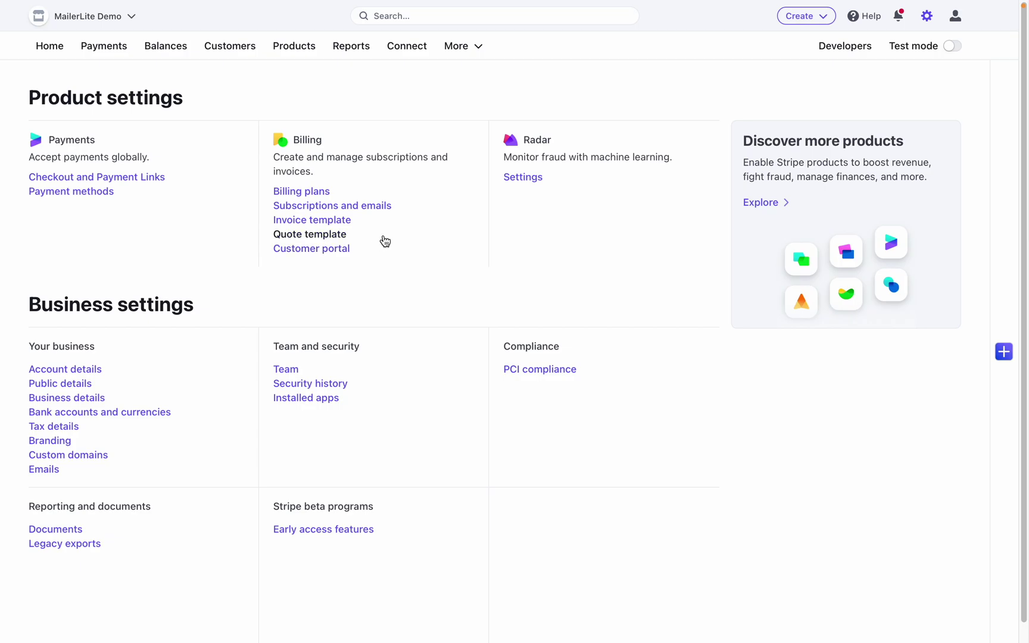
pyautogui.click(327, 252)
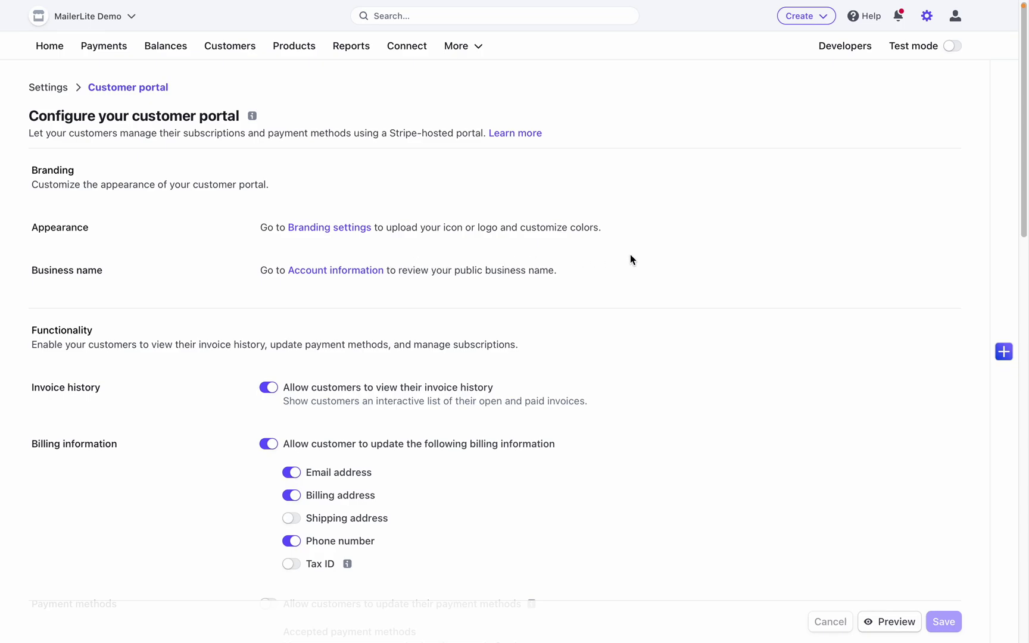
pyautogui.scroll(-3, 630, 256)
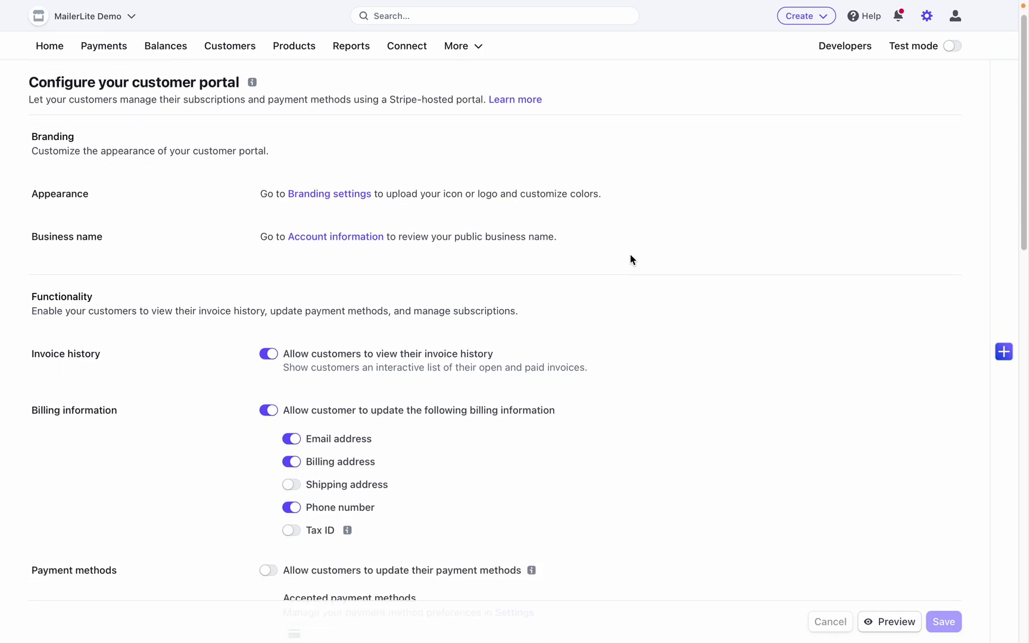
pyautogui.scroll(-2, 630, 255)
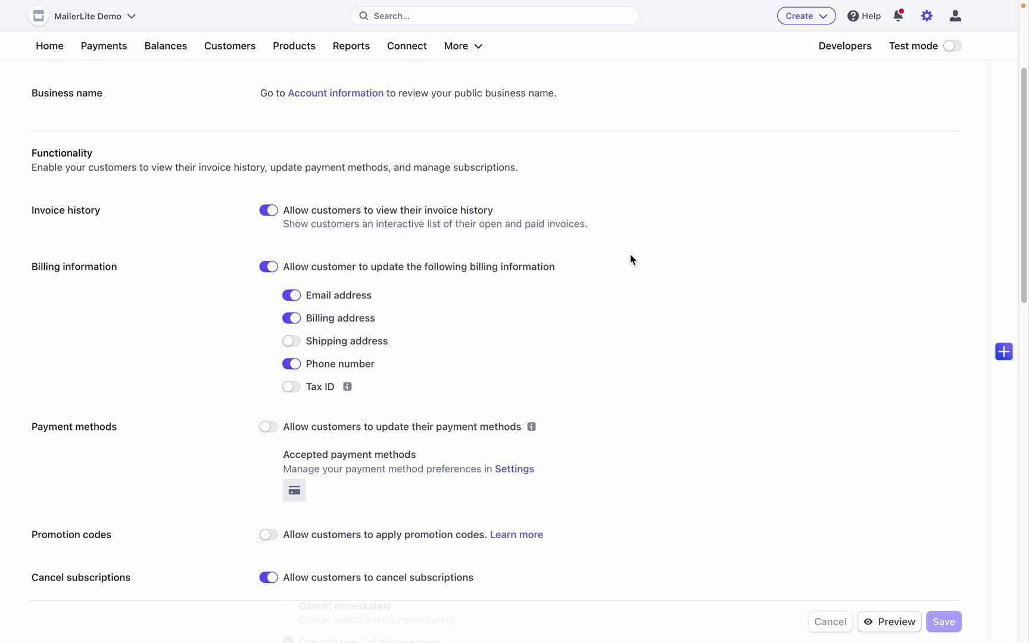
pyautogui.scroll(-2, 630, 255)
pyautogui.scroll(-1, 630, 260)
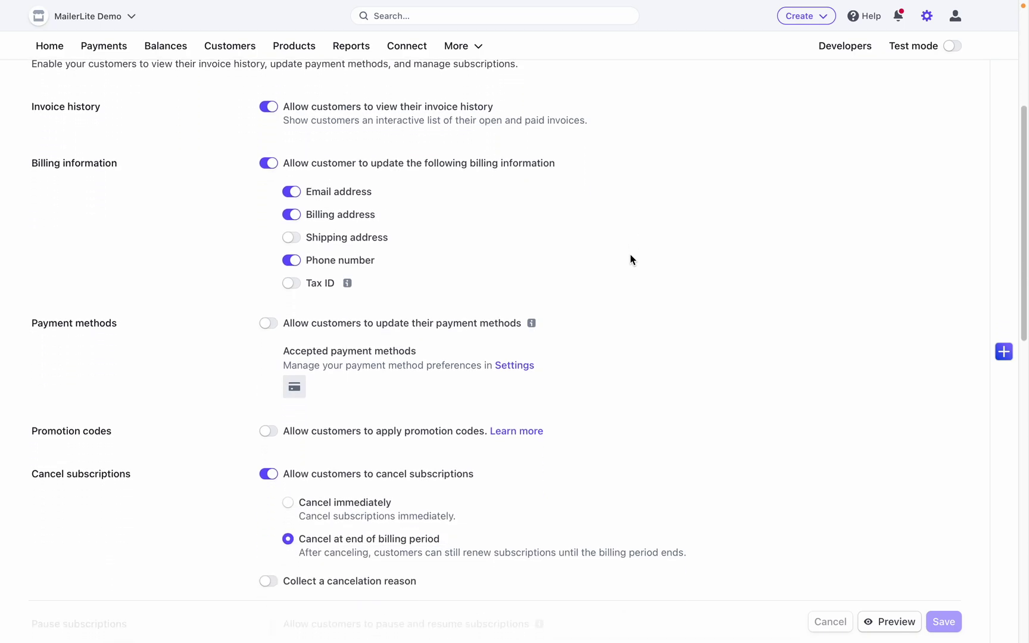
pyautogui.scroll(-2, 630, 260)
pyautogui.scroll(-1, 629, 259)
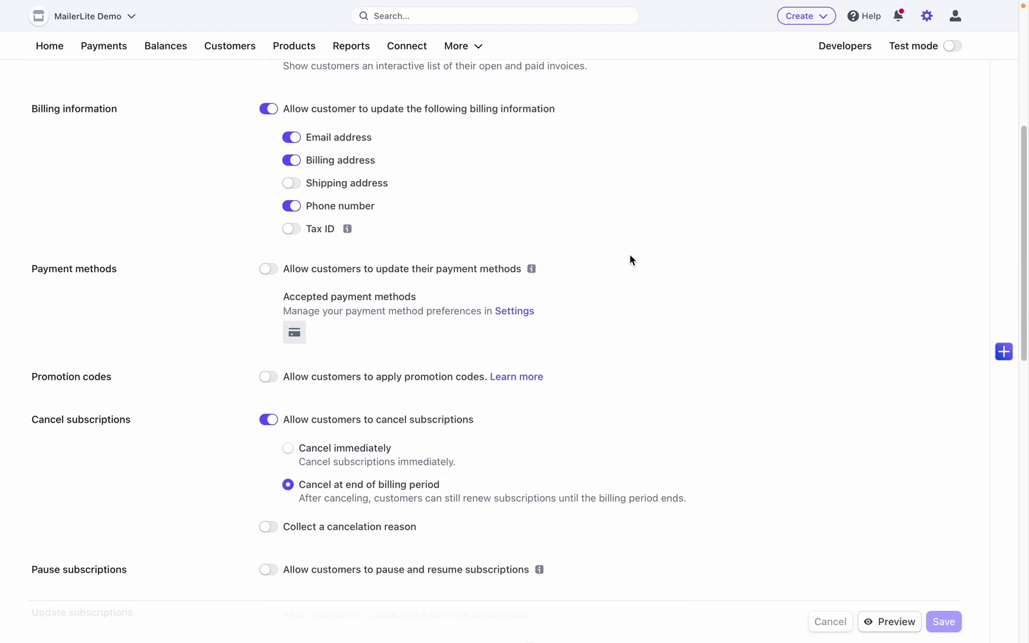
pyautogui.scroll(-3, 630, 260)
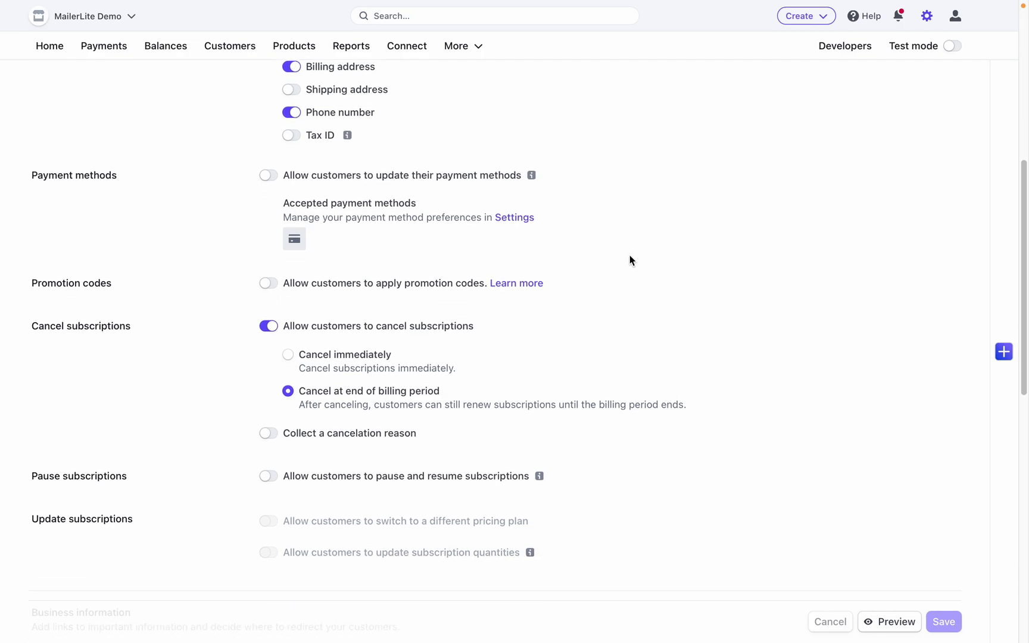
pyautogui.scroll(-3, 630, 260)
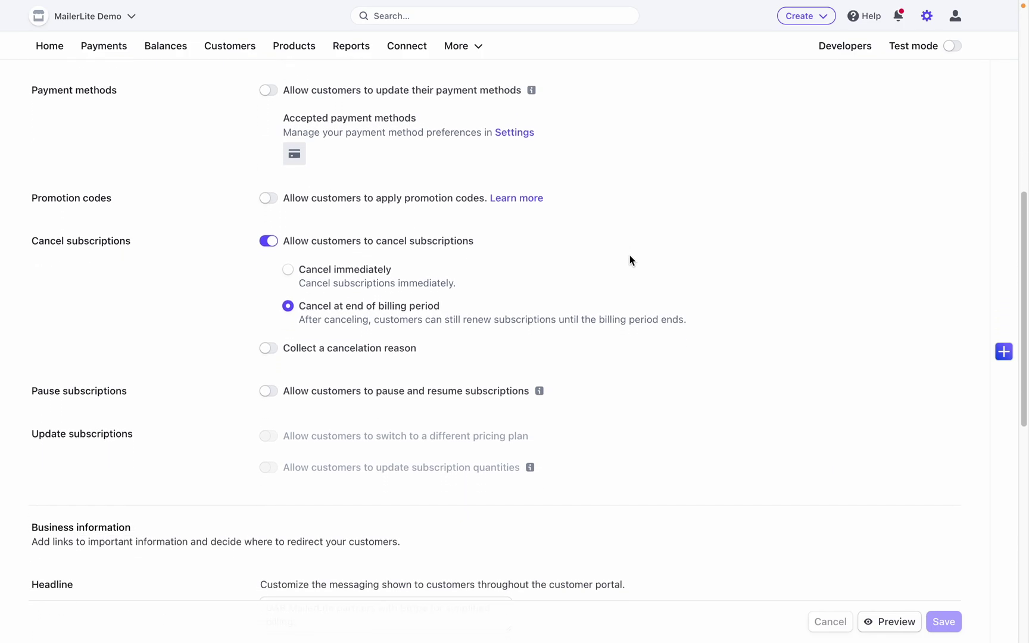
pyautogui.scroll(-2, 629, 260)
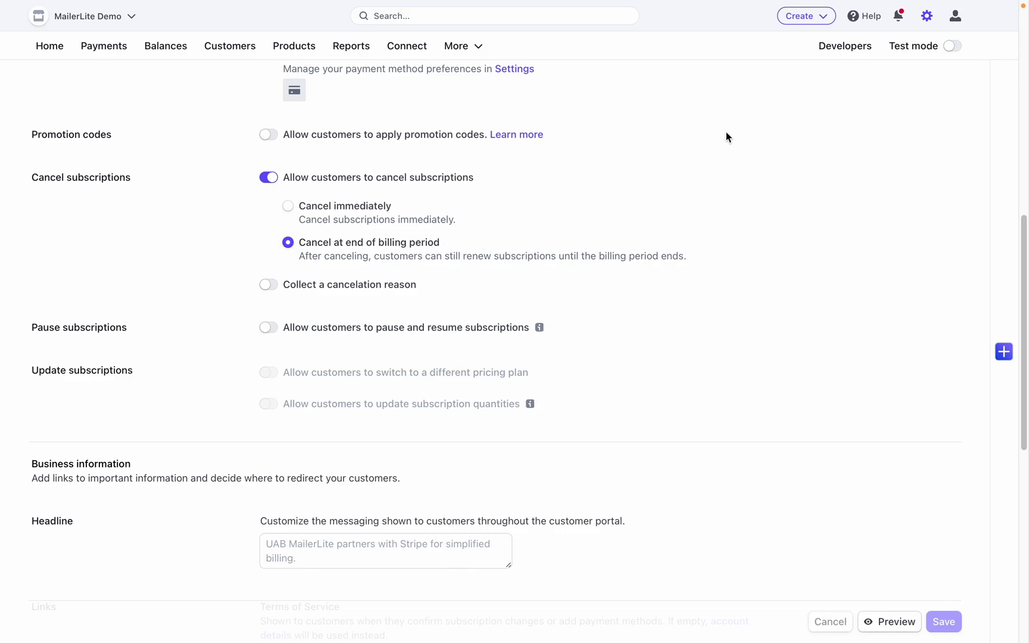
pyautogui.scroll(8, 733, 131)
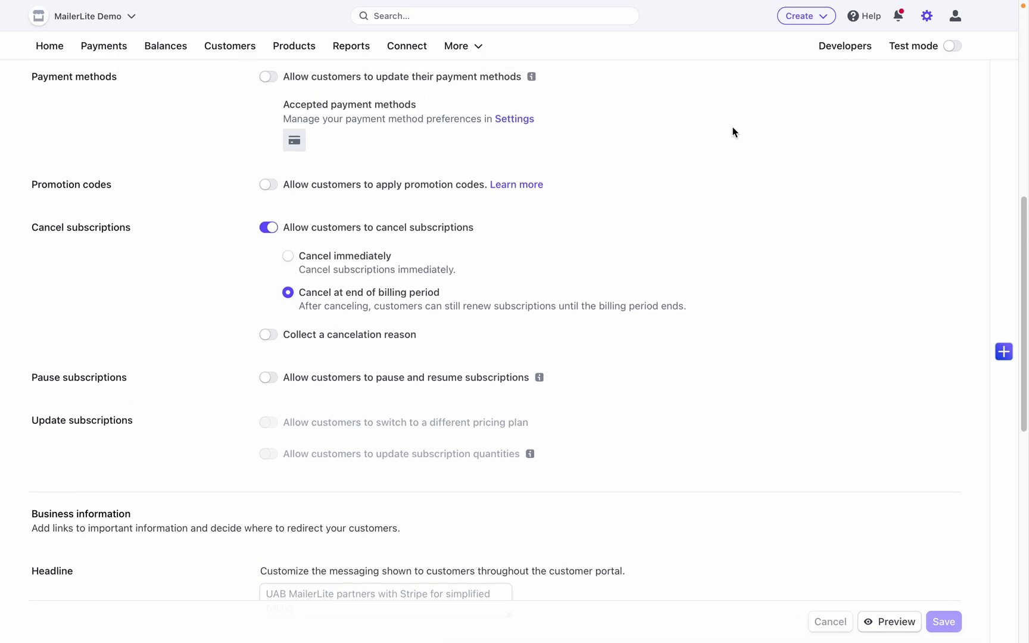
pyautogui.scroll(2, 733, 131)
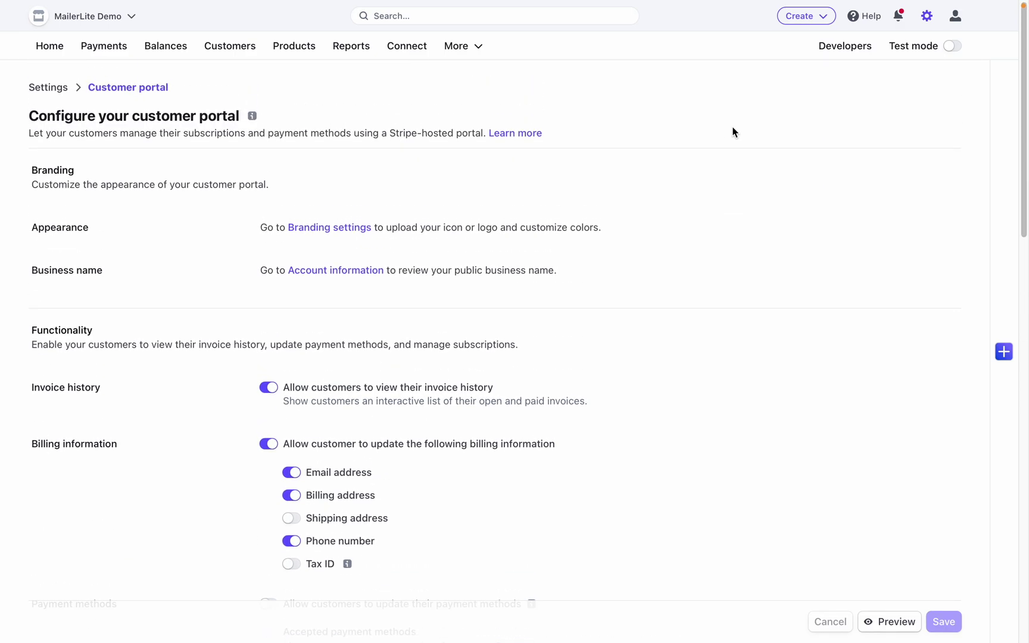